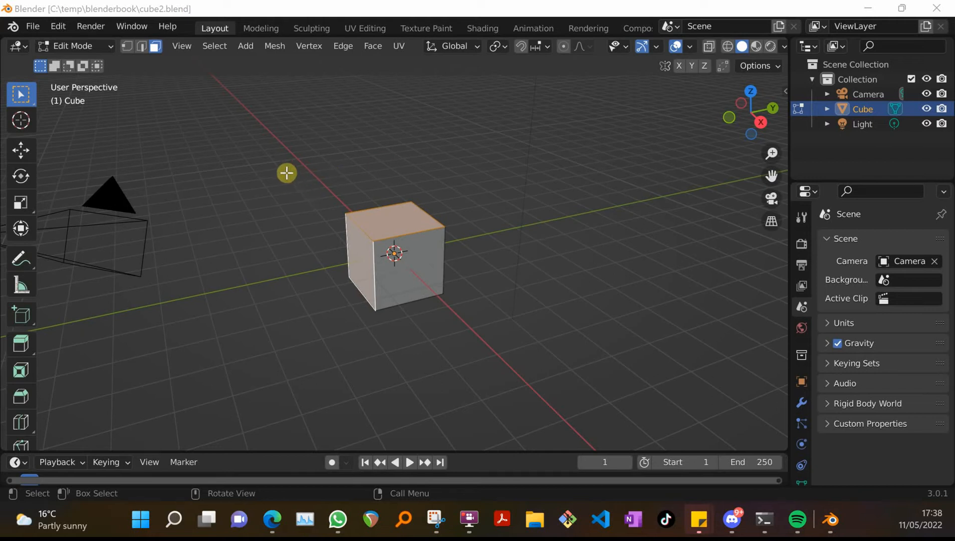
# Display the cube in wireframe and, in Object Mode, stretch it along the Y axis into a long box
pyautogui.hotkey('shift', 'z')
pyautogui.moveTo(343, 199); pyautogui.dragTo(483, 160, button='middle')
pyautogui.press('n')
pyautogui.click(650, 86)
pyautogui.press('n')
pyautogui.moveTo(240, 193); pyautogui.dragTo(330, 198, button='middle')
pyautogui.press('Tab')
pyautogui.press('s')
pyautogui.press('y')
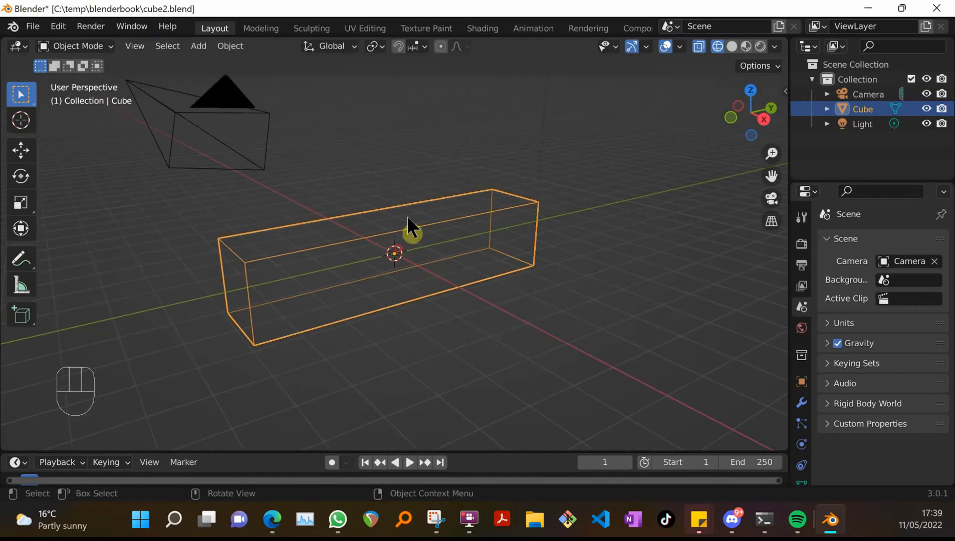
# Scale the box taller along the Z axis and raise it so its base sits on the grid floor
pyautogui.press('s')
pyautogui.press('z')
pyautogui.moveTo(530, 240); pyautogui.dragTo(542, 221, button='middle')
pyautogui.press('g')
pyautogui.press('z')
pyautogui.scroll(-2, 439, 267)
pyautogui.keyDown('shift'); pyautogui.moveTo(376, 170); pyautogui.dragTo(342, 235, button='middle'); pyautogui.keyUp('shift')
# In Edit Mode, add two vertical loop cuts that divide the wall into a narrow middle section and two wider sides
pyautogui.press('Tab')
pyautogui.scroll(1, 251, 188)
pyautogui.hotkey('ctrl', 'r')
pyautogui.click(281, 196)
pyautogui.press('Return')
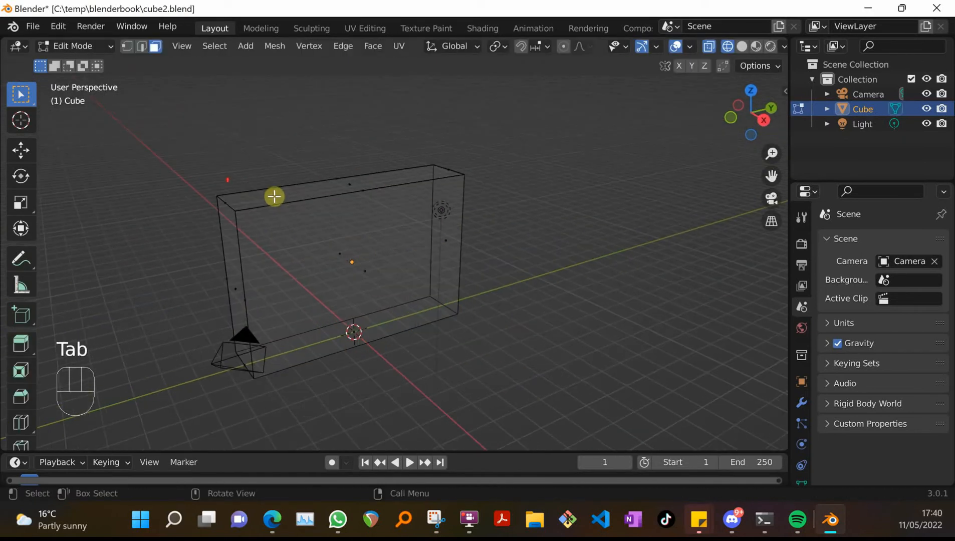
pyautogui.hotkey('ctrl', 'r')
pyautogui.press('Return')
# Select the four corner vertices of the narrow middle face on the wall's +X side and extrude it outward
pyautogui.click(127, 46)
pyautogui.click(333, 195)
pyautogui.keyDown('shift'); pyautogui.click(381, 188); pyautogui.keyUp('shift')
pyautogui.keyDown('shift'); pyautogui.click(340, 351); pyautogui.keyUp('shift')
pyautogui.keyDown('shift'); pyautogui.click(382, 337); pyautogui.keyUp('shift')
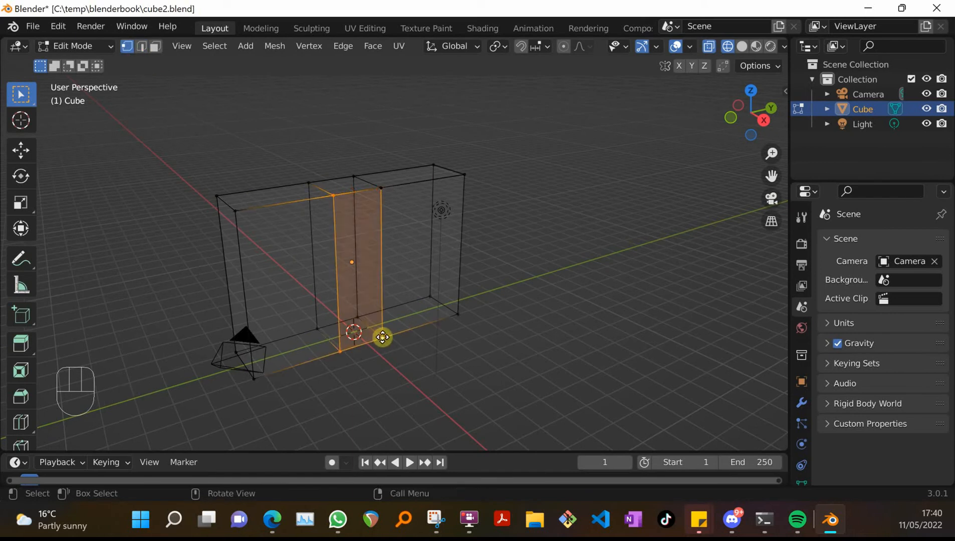
pyautogui.press('e')
pyautogui.press('Return')
# Move the extruded block's lower outer edge outward along the X axis and display the model in solid shading
pyautogui.click(141, 46)
pyautogui.press('g')
pyautogui.press('x')
pyautogui.press('Return')
pyautogui.click(741, 46)
pyautogui.moveTo(421, 245); pyautogui.dragTo(444, 257, button='middle')
pyautogui.press('Delete')
pyautogui.press('Delete')
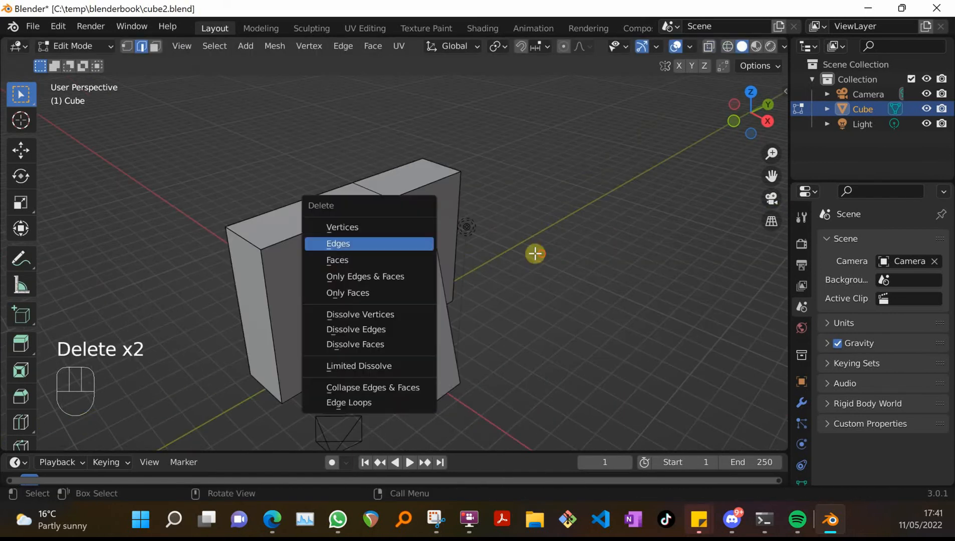
pyautogui.moveTo(476, 296); pyautogui.dragTo(503, 288, button='middle')
pyautogui.moveTo(460, 249); pyautogui.dragTo(559, 264, button='middle')
pyautogui.moveTo(475, 240); pyautogui.dragTo(360, 222, button='middle')
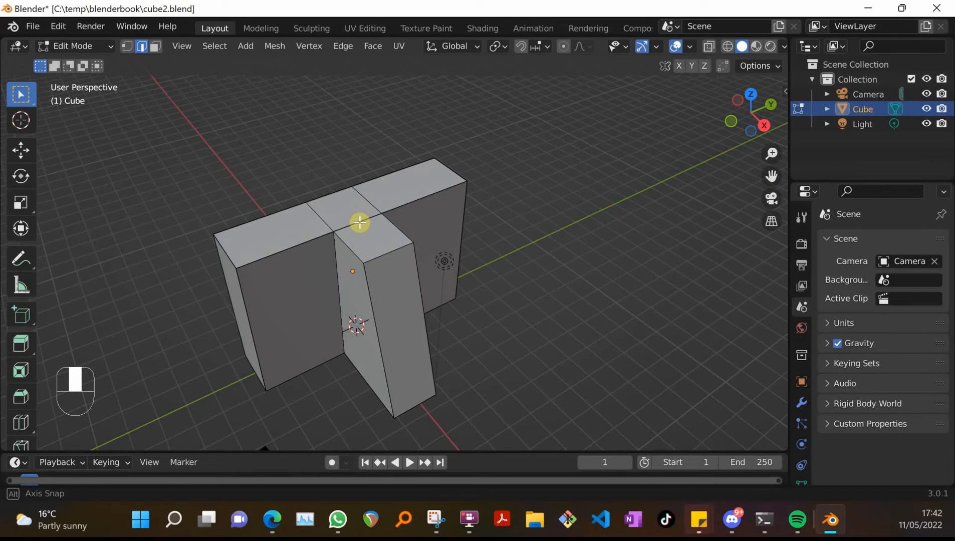
pyautogui.moveTo(360, 222); pyautogui.dragTo(326, 213, button='middle')
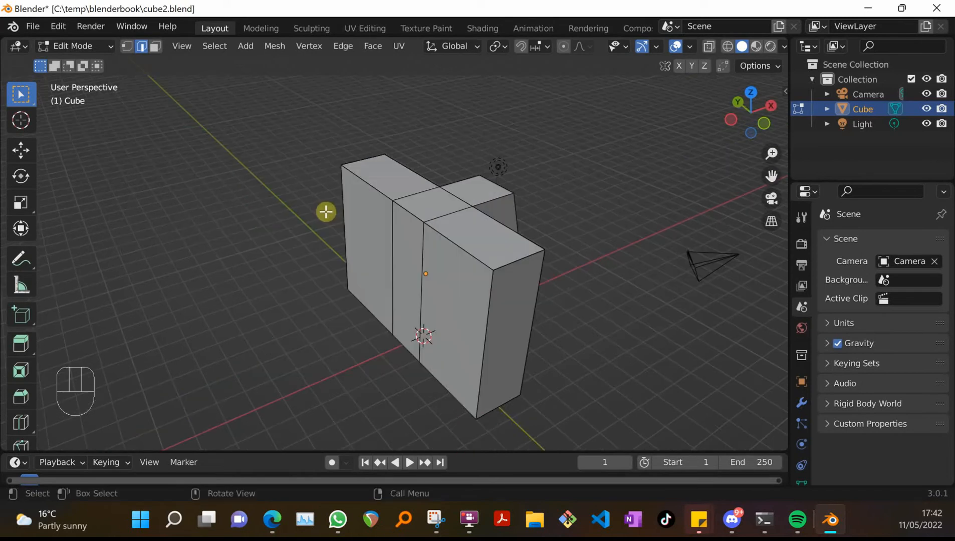
# Switch the viewport to wireframe shading so the edges around the wall's middle section can be selected from behind
pyautogui.click(391, 242)
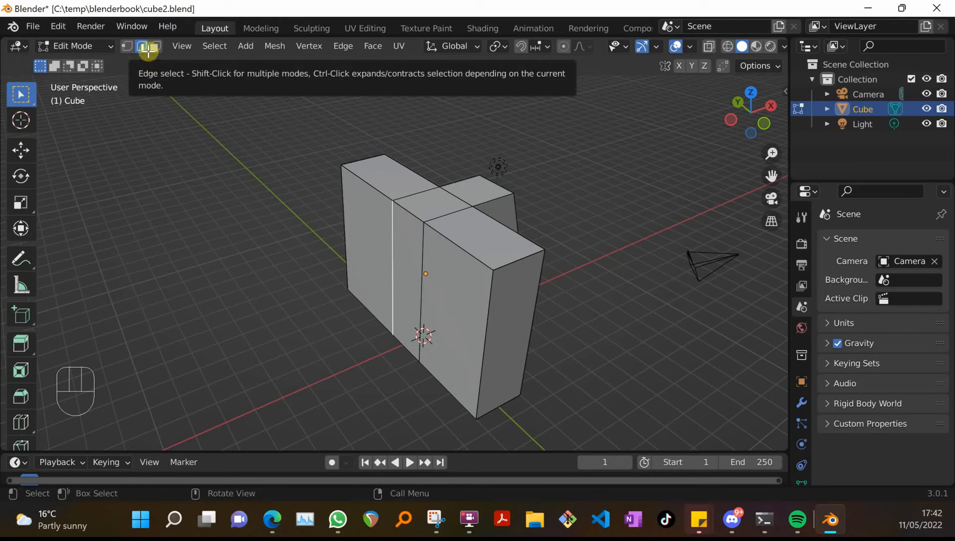
pyautogui.press('z')
pyautogui.click(398, 230)
pyautogui.moveTo(419, 223)
pyautogui.mouseDown(button='middle')
pyautogui.moveTo(420, 211)
pyautogui.moveTo(444, 207)
pyautogui.moveTo(422, 236)
pyautogui.mouseUp(button='middle')
pyautogui.click(384, 232)
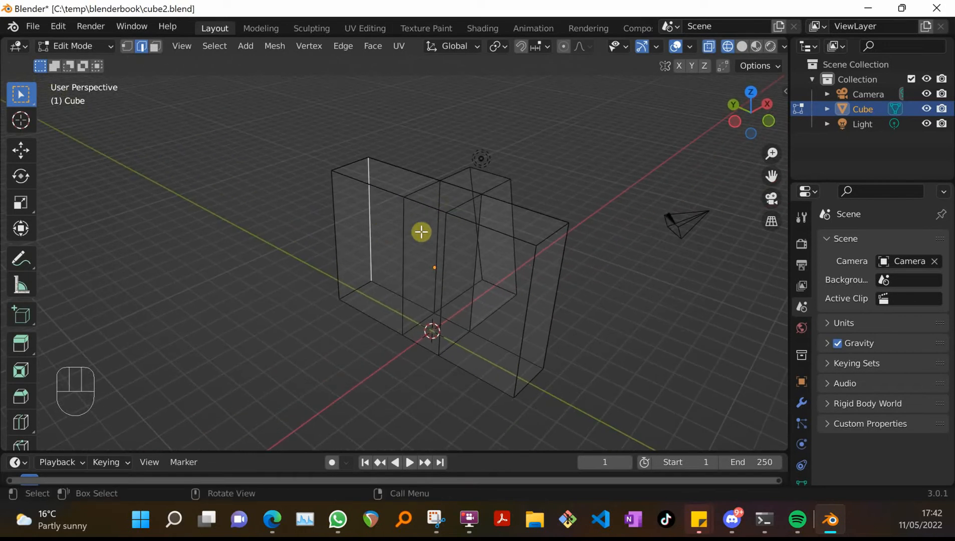
pyautogui.moveTo(421, 232); pyautogui.dragTo(240, 215, button='middle')
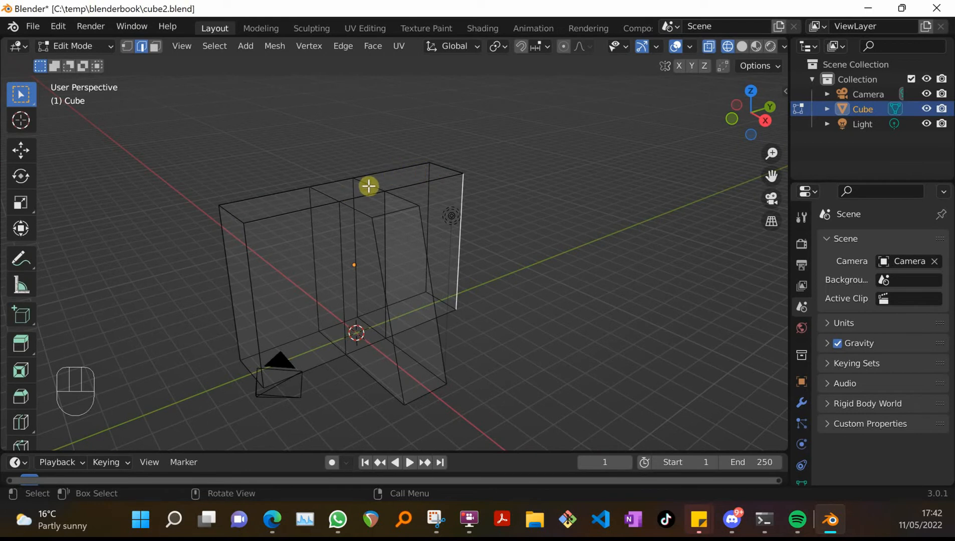
pyautogui.moveTo(368, 186); pyautogui.dragTo(560, 202, button='middle')
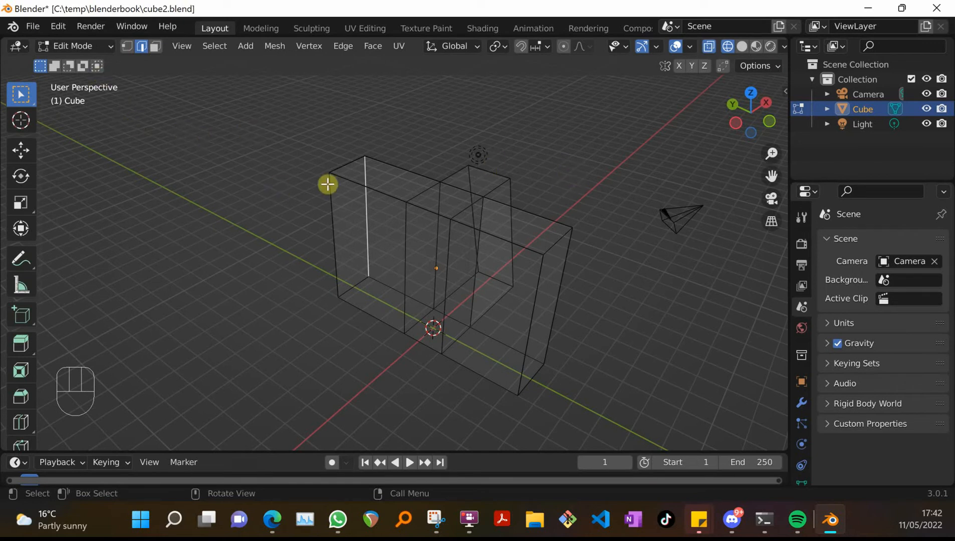
# Delete the top, bottom and rear vertical edges bounding the middle section where the extruded block meets the wall
pyautogui.click(426, 191)
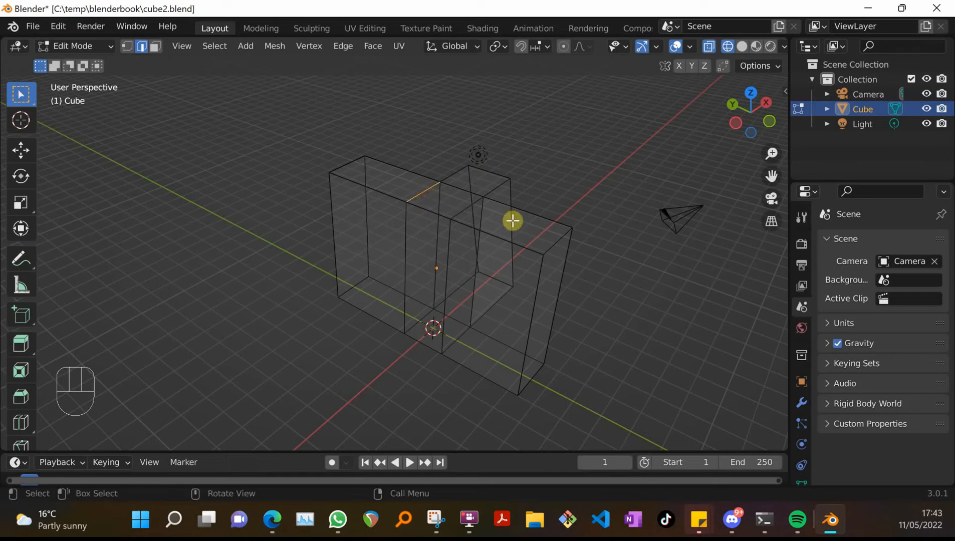
pyautogui.keyDown('shift'); pyautogui.click(462, 206); pyautogui.keyUp('shift')
pyautogui.keyDown('shift'); pyautogui.click(458, 188); pyautogui.keyUp('shift')
pyautogui.keyDown('shift'); pyautogui.click(404, 258); pyautogui.keyUp('shift')
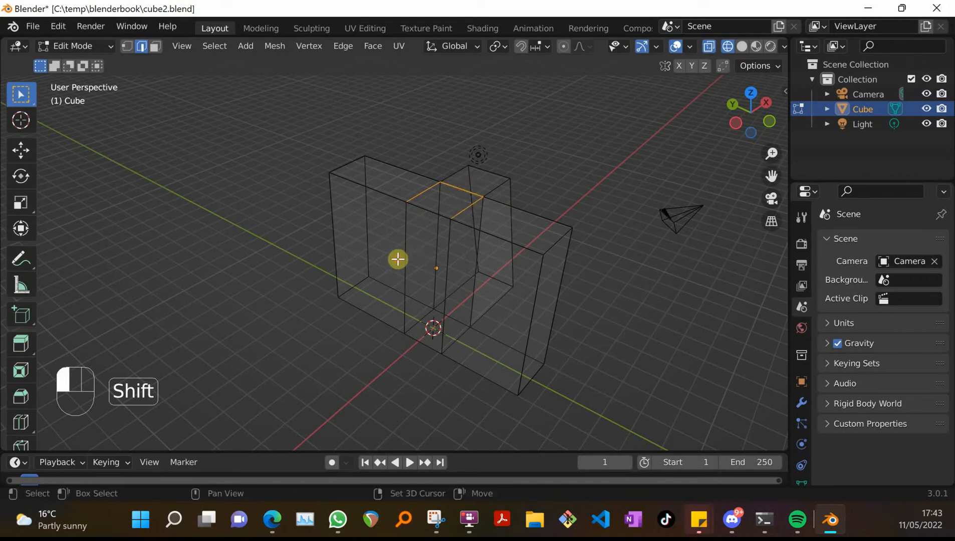
pyautogui.keyDown('shift'); pyautogui.click(447, 261); pyautogui.keyUp('shift')
pyautogui.keyDown('shift'); pyautogui.click(410, 323); pyautogui.keyUp('shift')
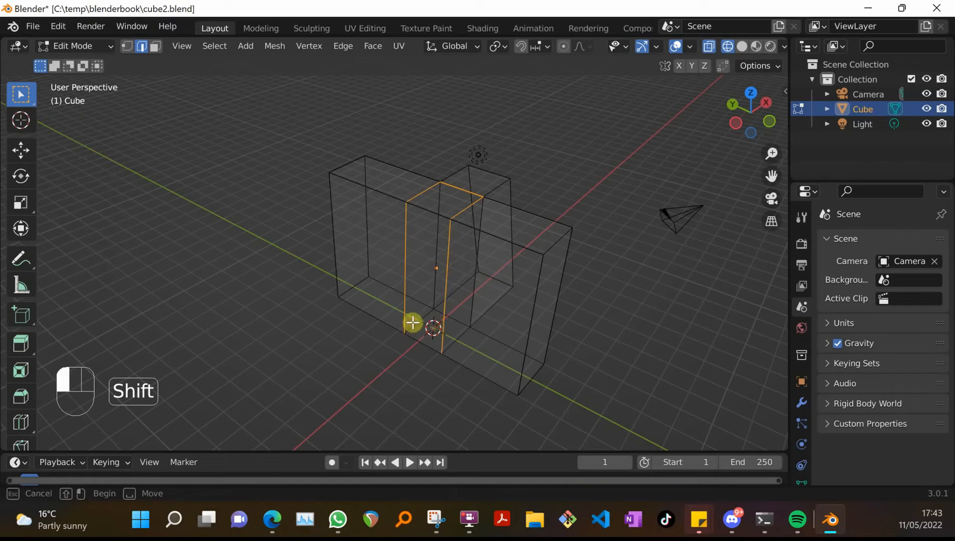
pyautogui.keyDown('shift'); pyautogui.click(439, 310); pyautogui.keyUp('shift')
pyautogui.keyDown('shift'); pyautogui.moveTo(457, 334); pyautogui.dragTo(495, 337); pyautogui.keyUp('shift')
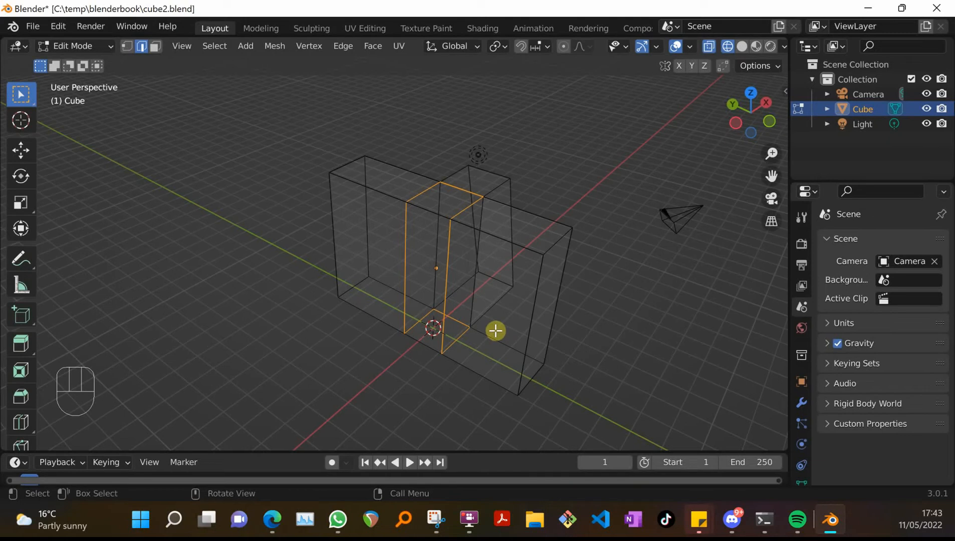
pyautogui.press('x')
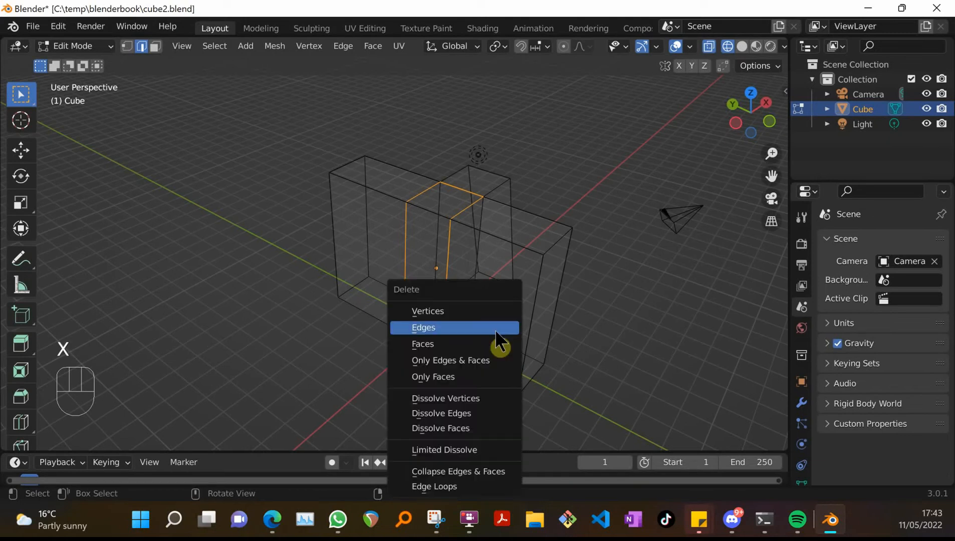
pyautogui.click(495, 331)
# Examine the remaining upper edges and the opened faces of the T-shaped mesh in solid shading from several sides
pyautogui.moveTo(671, 337); pyautogui.dragTo(335, 330, button='middle')
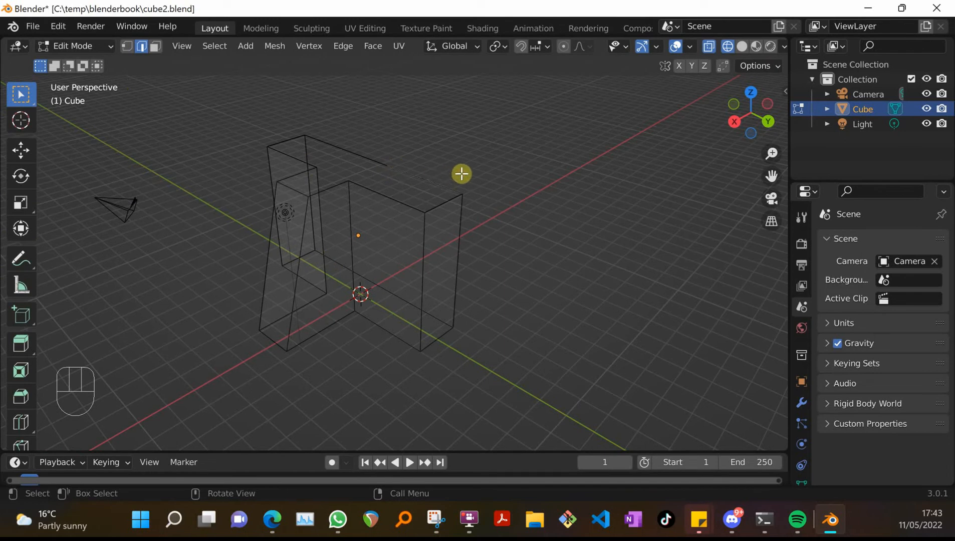
pyautogui.click(378, 161)
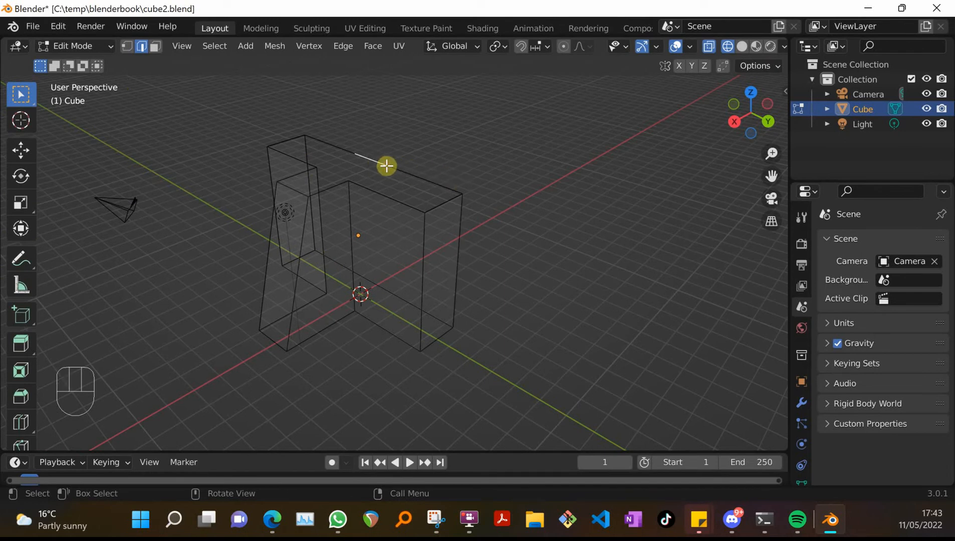
pyautogui.click(415, 175)
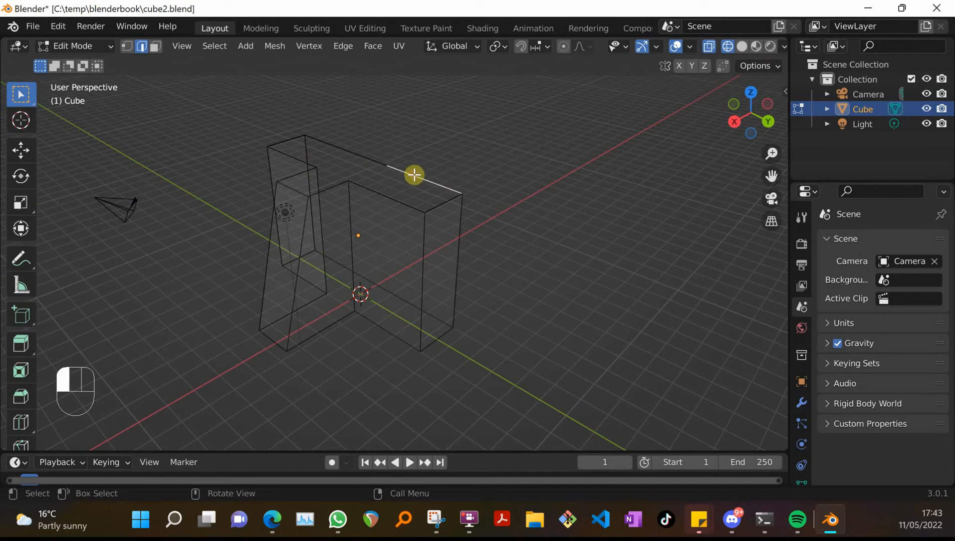
pyautogui.click(327, 143)
pyautogui.click(438, 149)
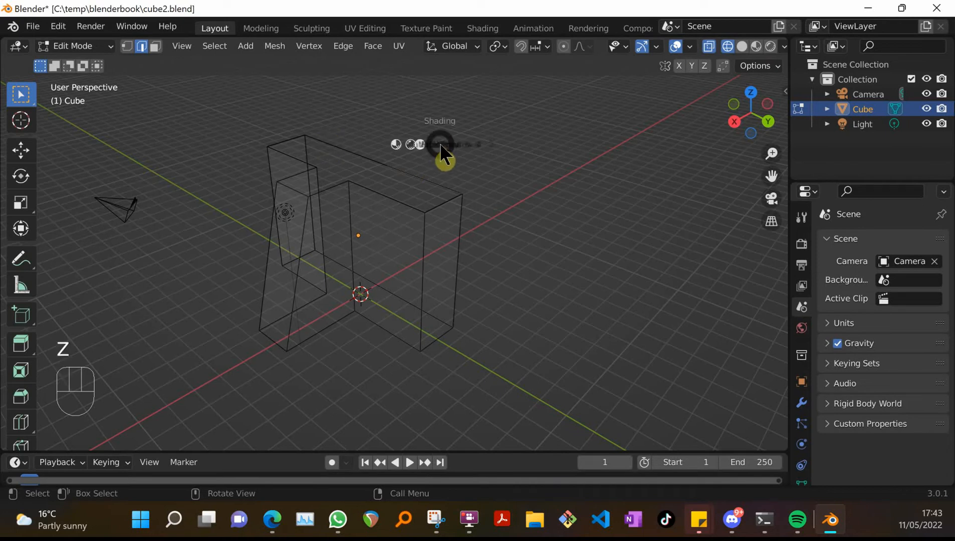
pyautogui.press('z')
pyautogui.press('6')
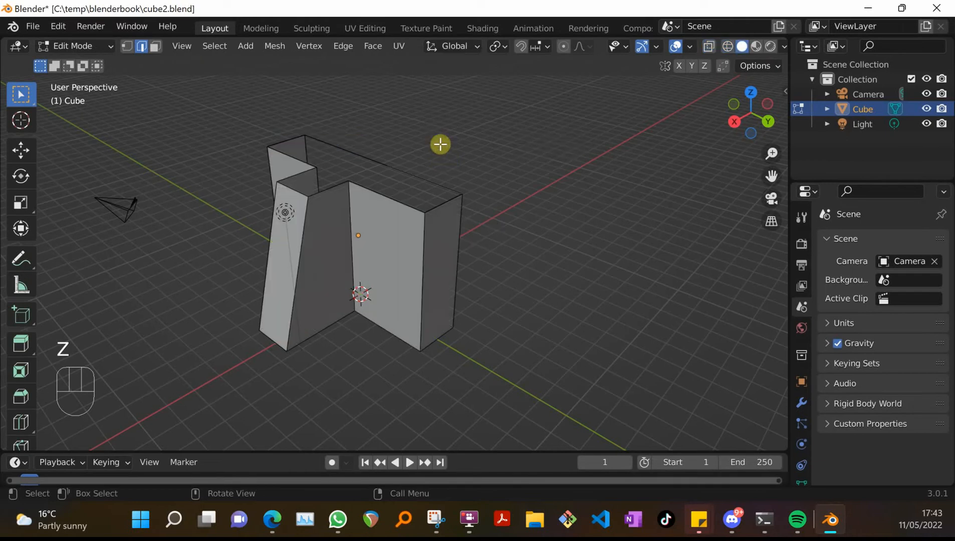
pyautogui.moveTo(519, 208); pyautogui.dragTo(324, 239, button='middle')
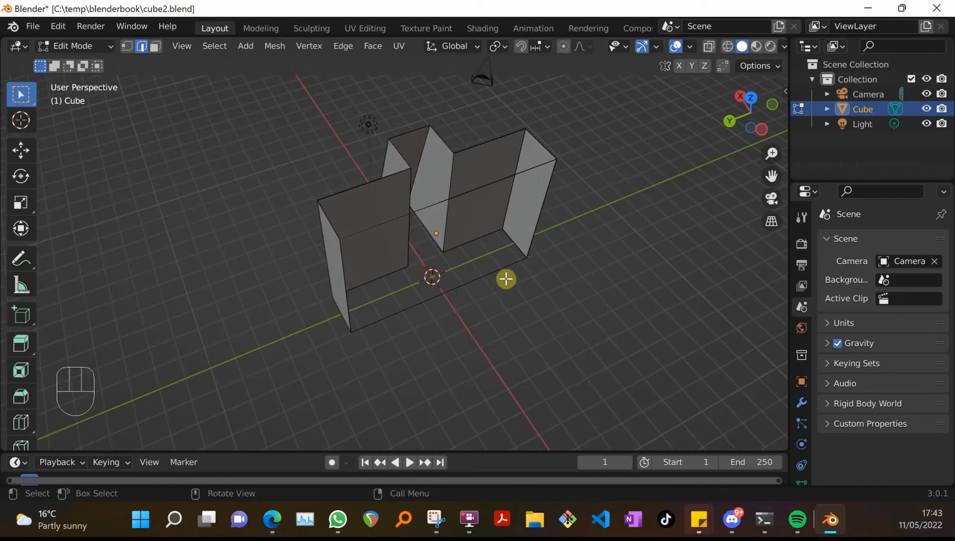
pyautogui.moveTo(419, 285); pyautogui.dragTo(364, 275, button='middle')
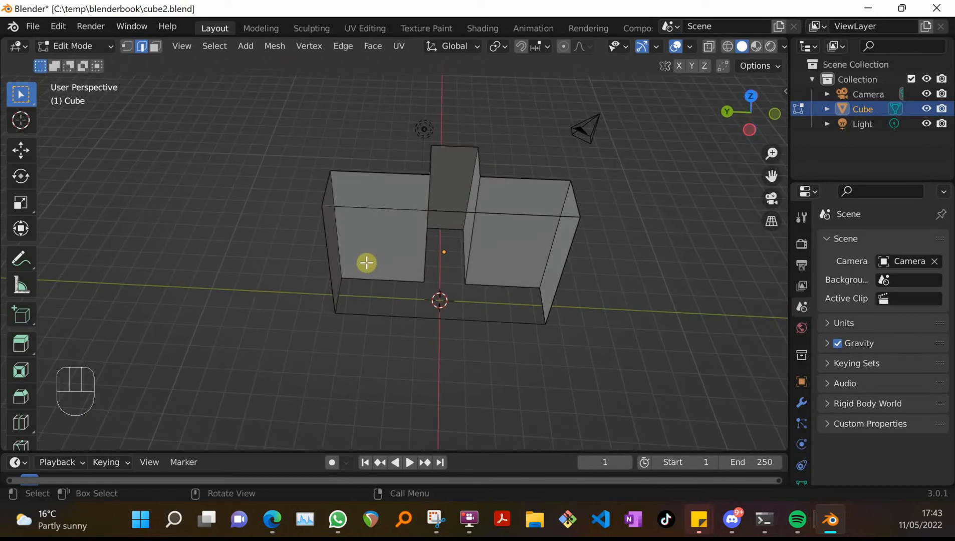
# Return to wireframe shading and switch to vertex selection mode
pyautogui.press('z')
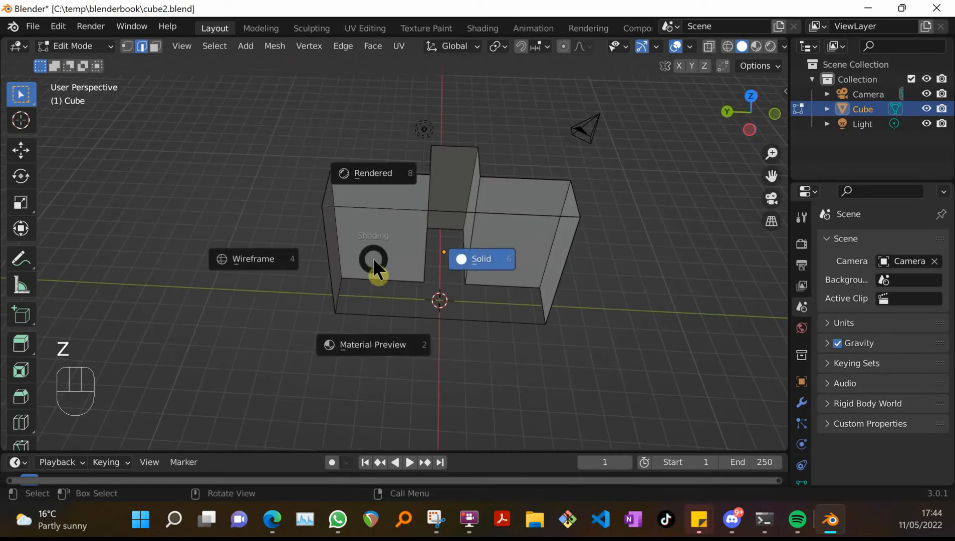
pyautogui.click(246, 264)
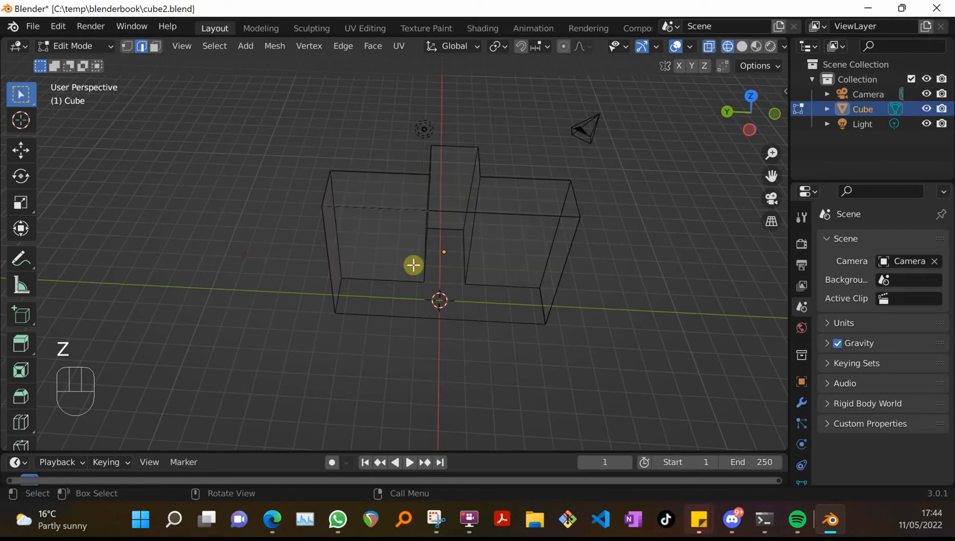
pyautogui.click(339, 275)
pyautogui.click(373, 287)
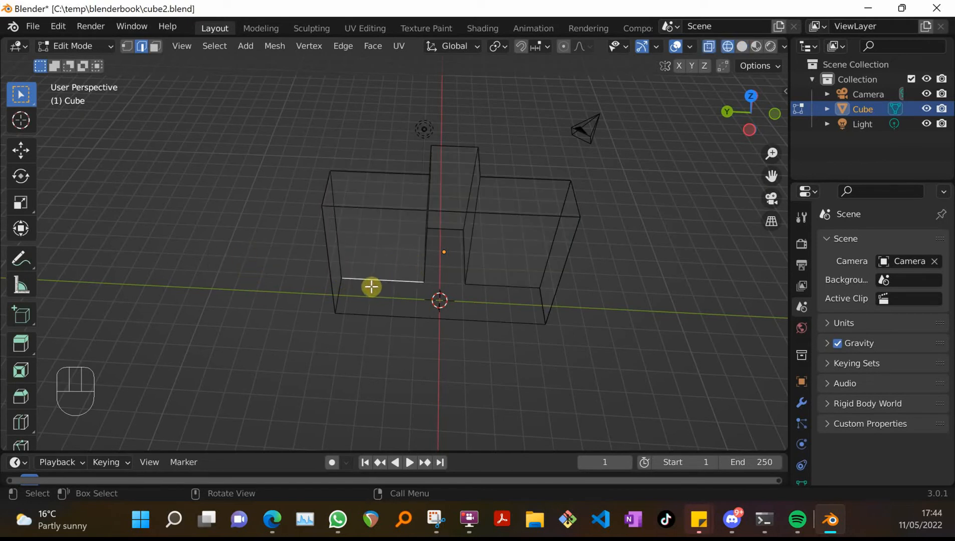
pyautogui.click(127, 46)
# Select the vertices outlining the T-shaped base, fill them with a face, and display the mesh in solid shading
pyautogui.click(339, 278)
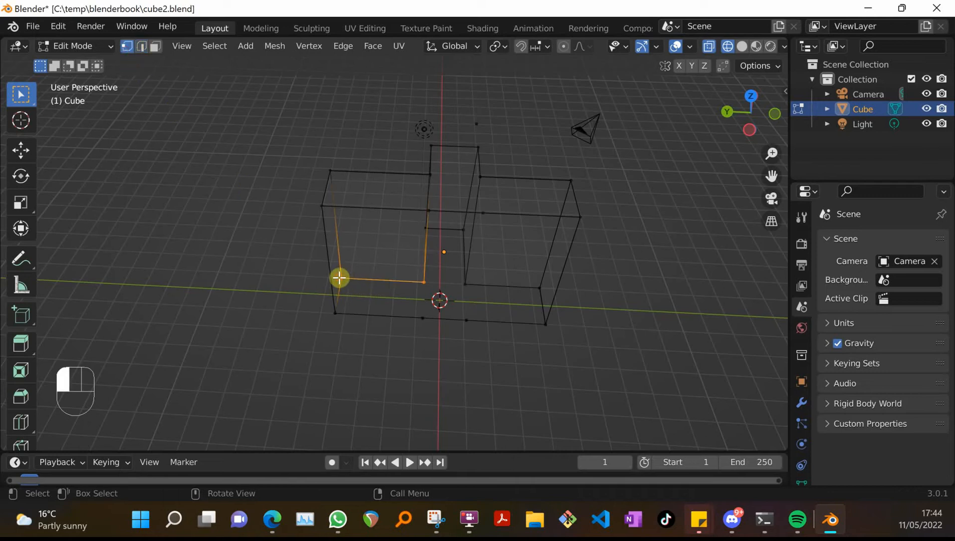
pyautogui.keyDown('shift'); pyautogui.click(539, 287); pyautogui.keyUp('shift')
pyautogui.keyDown('shift'); pyautogui.click(335, 313); pyautogui.keyUp('shift')
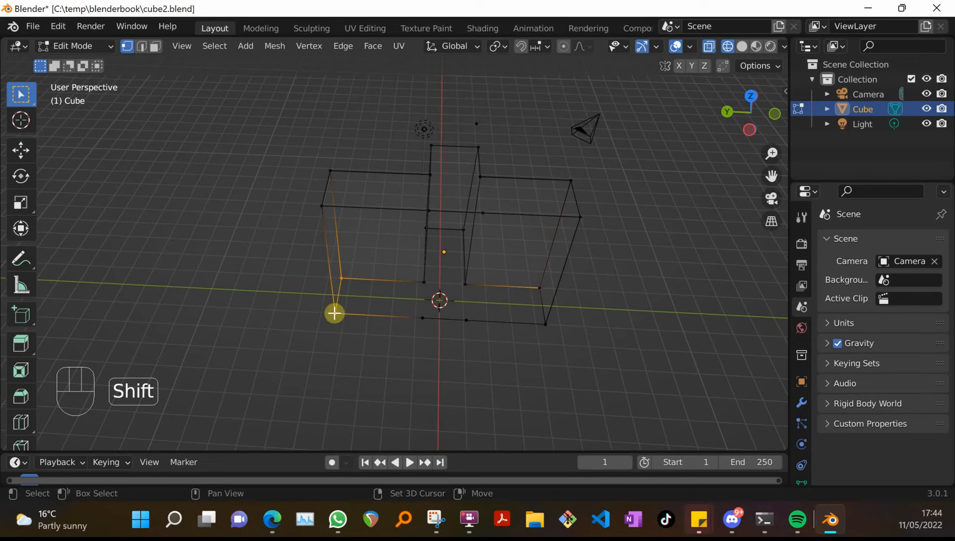
pyautogui.keyDown('shift'); pyautogui.click(544, 323); pyautogui.keyUp('shift')
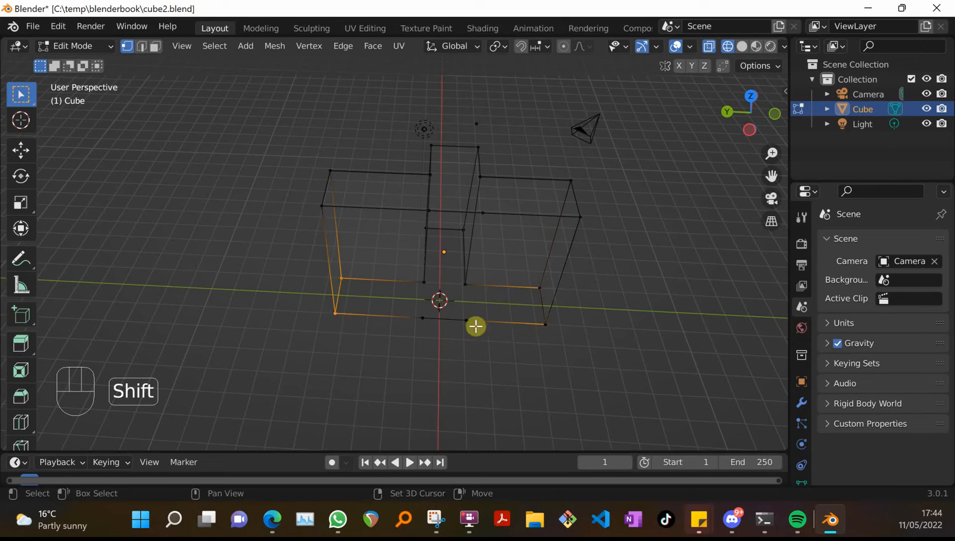
pyautogui.keyDown('shift'); pyautogui.click(461, 319); pyautogui.keyUp('shift')
pyautogui.keyDown('shift'); pyautogui.click(546, 325); pyautogui.keyUp('shift')
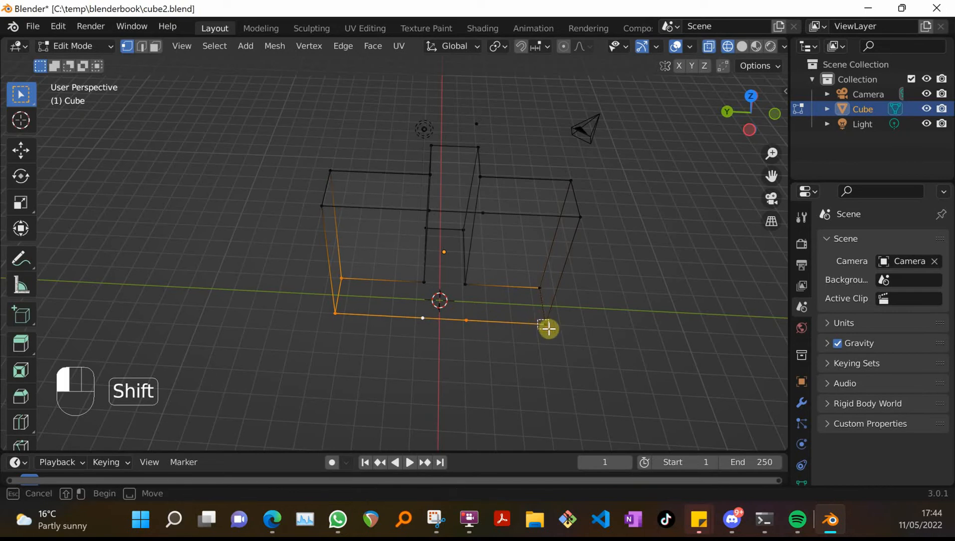
pyautogui.keyDown('shift'); pyautogui.moveTo(410, 312); pyautogui.dragTo(443, 322); pyautogui.keyUp('shift')
pyautogui.keyDown('shift'); pyautogui.click(424, 281); pyautogui.keyUp('shift')
pyautogui.keyDown('shift'); pyautogui.click(432, 234); pyautogui.keyUp('shift')
pyautogui.keyDown('shift'); pyautogui.click(463, 231); pyautogui.keyUp('shift')
pyautogui.keyDown('shift'); pyautogui.click(464, 283); pyautogui.keyUp('shift')
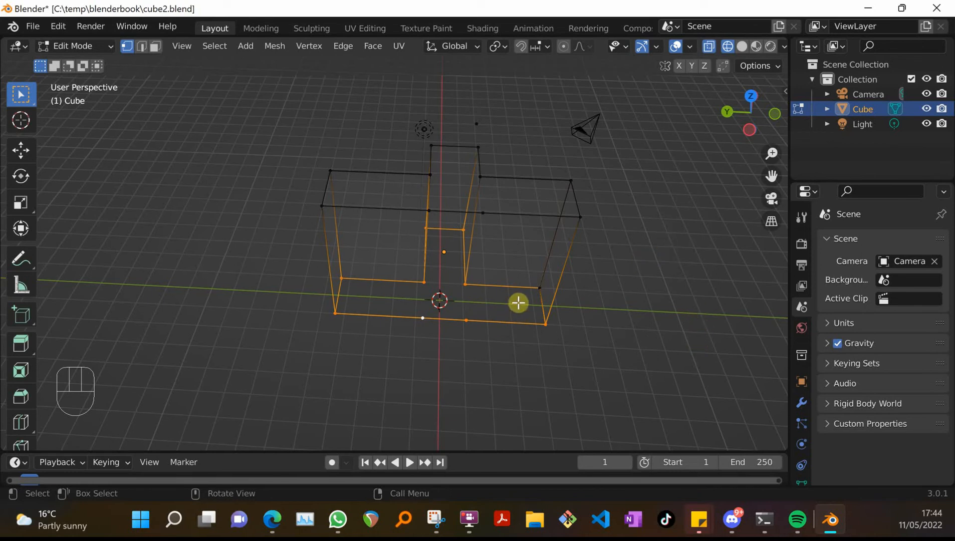
pyautogui.press('f')
pyautogui.moveTo(667, 279); pyautogui.dragTo(673, 252, button='middle')
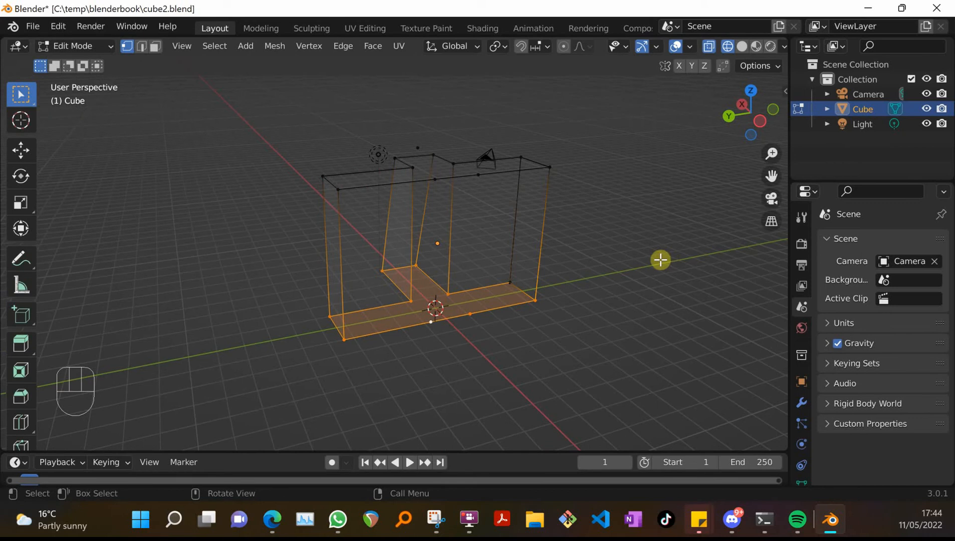
pyautogui.press('z')
pyautogui.click(659, 260)
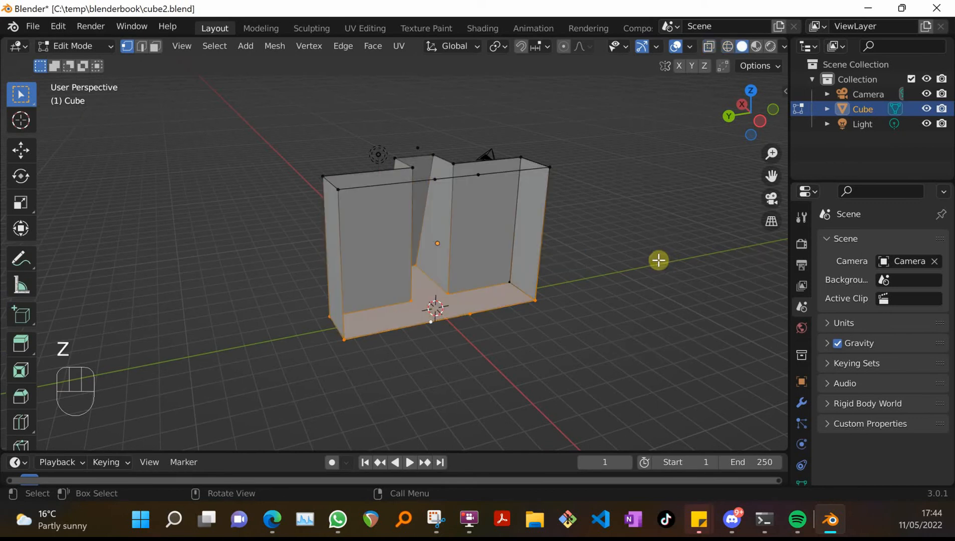
# Select the vertices around the open T-shaped top outline, fill them with a face, and clear the selection
pyautogui.moveTo(582, 264)
pyautogui.mouseDown(button='middle')
pyautogui.moveTo(503, 261)
pyautogui.moveTo(452, 289)
pyautogui.moveTo(529, 318)
pyautogui.moveTo(601, 275)
pyautogui.moveTo(568, 195)
pyautogui.moveTo(575, 288)
pyautogui.moveTo(693, 264)
pyautogui.moveTo(486, 300)
pyautogui.moveTo(479, 317)
pyautogui.moveTo(507, 319)
pyautogui.moveTo(518, 347)
pyautogui.moveTo(487, 320)
pyautogui.mouseUp(button='middle')
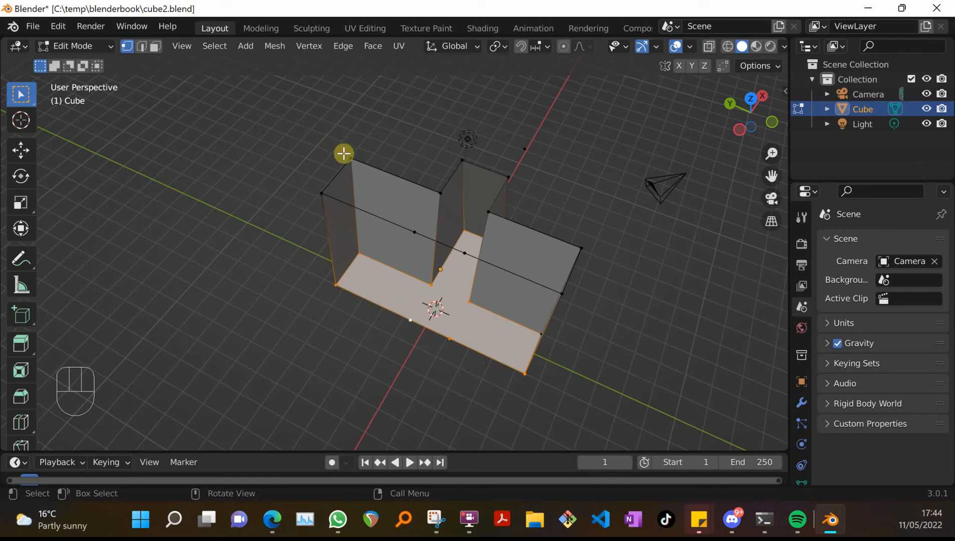
pyautogui.click(360, 162)
pyautogui.keyDown('shift'); pyautogui.click(317, 190); pyautogui.keyUp('shift')
pyautogui.keyDown('shift'); pyautogui.click(412, 227); pyautogui.keyUp('shift')
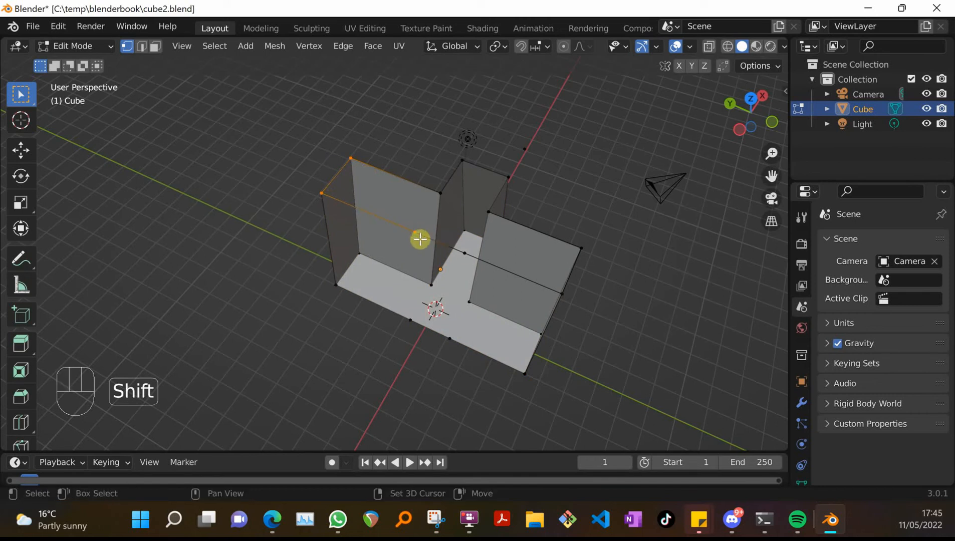
pyautogui.keyDown('shift'); pyautogui.click(464, 256); pyautogui.keyUp('shift')
pyautogui.keyDown('shift'); pyautogui.click(558, 292); pyautogui.keyUp('shift')
pyautogui.keyDown('shift'); pyautogui.click(578, 244); pyautogui.keyUp('shift')
pyautogui.keyDown('shift'); pyautogui.click(488, 212); pyautogui.keyUp('shift')
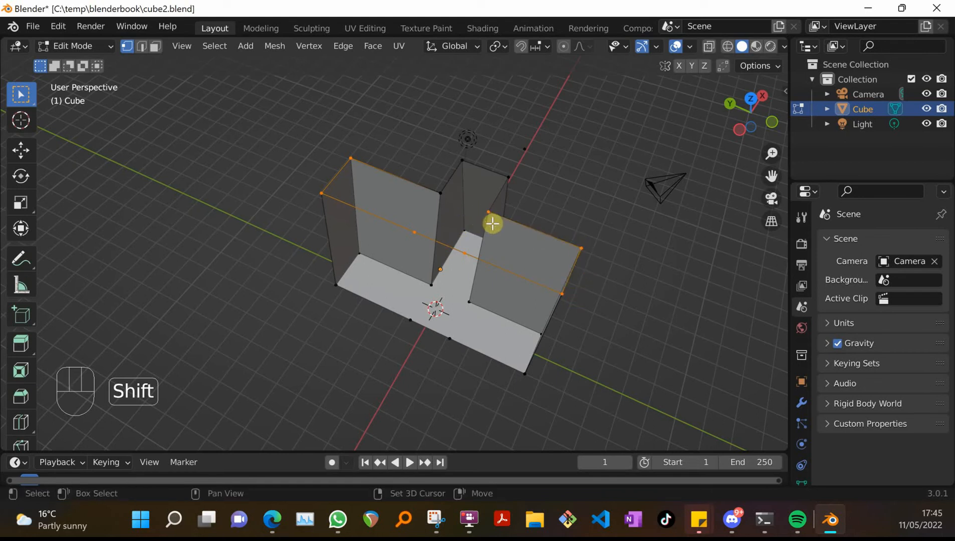
pyautogui.keyDown('shift'); pyautogui.click(504, 172); pyautogui.keyUp('shift')
pyautogui.keyDown('shift'); pyautogui.click(461, 160); pyautogui.keyUp('shift')
pyautogui.keyDown('shift'); pyautogui.click(438, 190); pyautogui.keyUp('shift')
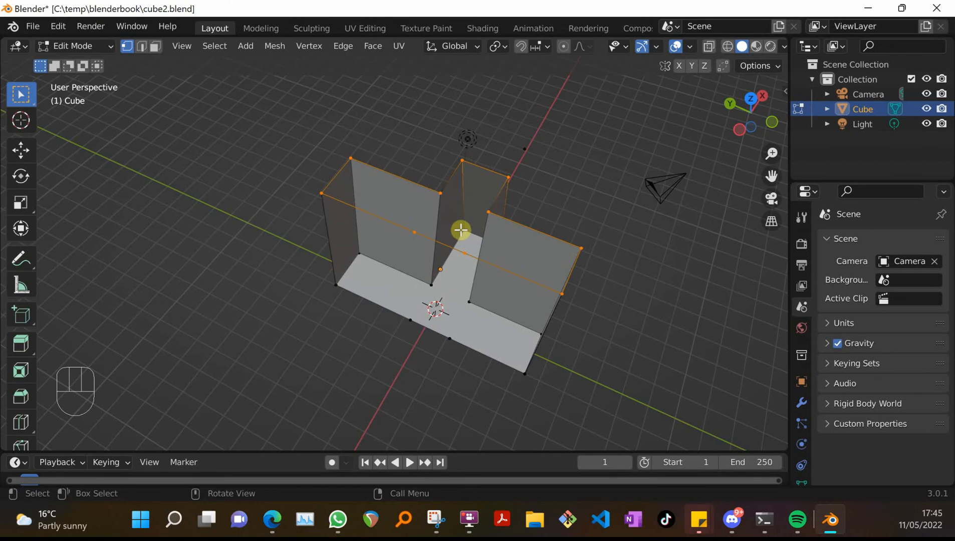
pyautogui.press('f')
pyautogui.click(597, 197)
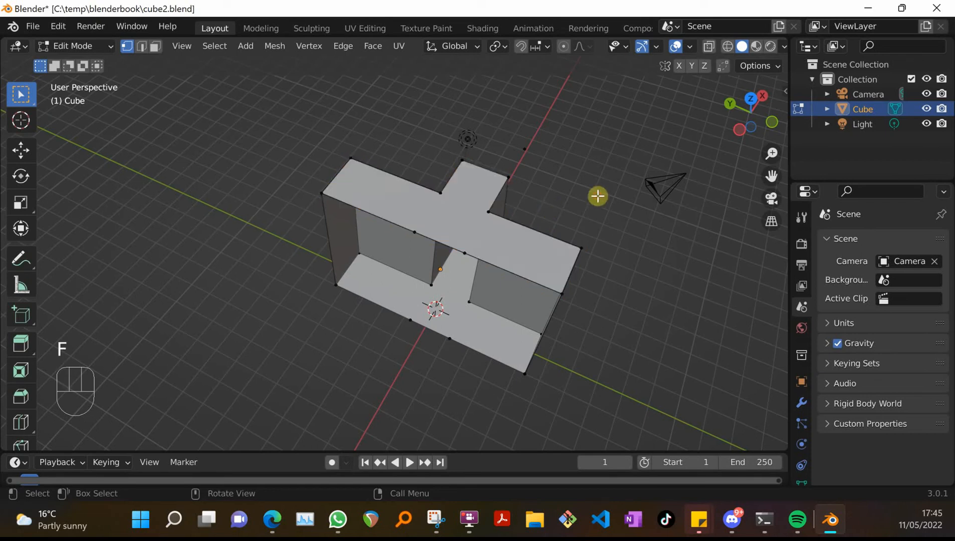
# Inspect the mesh in wireframe shading with face selection, picking the top and individual wall faces to check which ones exist
pyautogui.press('z')
pyautogui.click(563, 209)
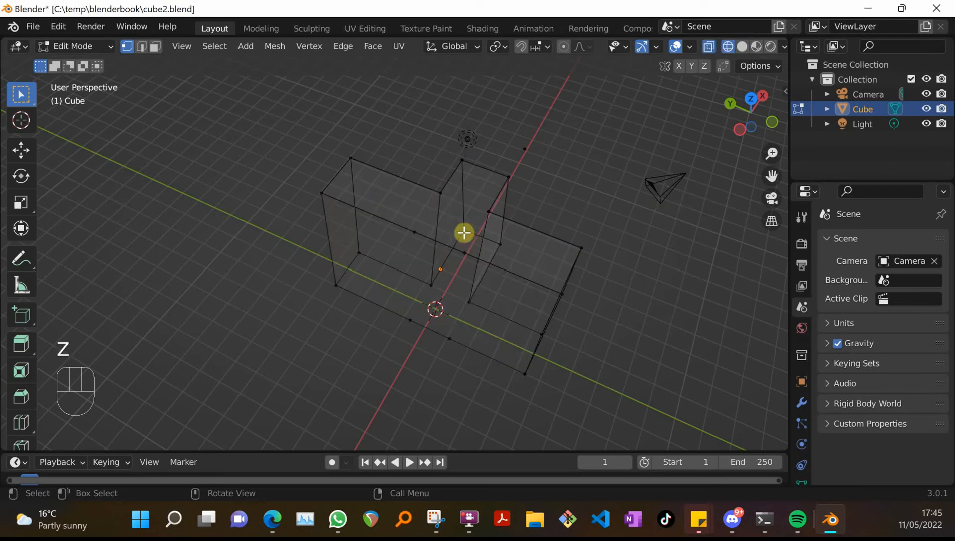
pyautogui.moveTo(465, 226); pyautogui.dragTo(332, 196, button='middle')
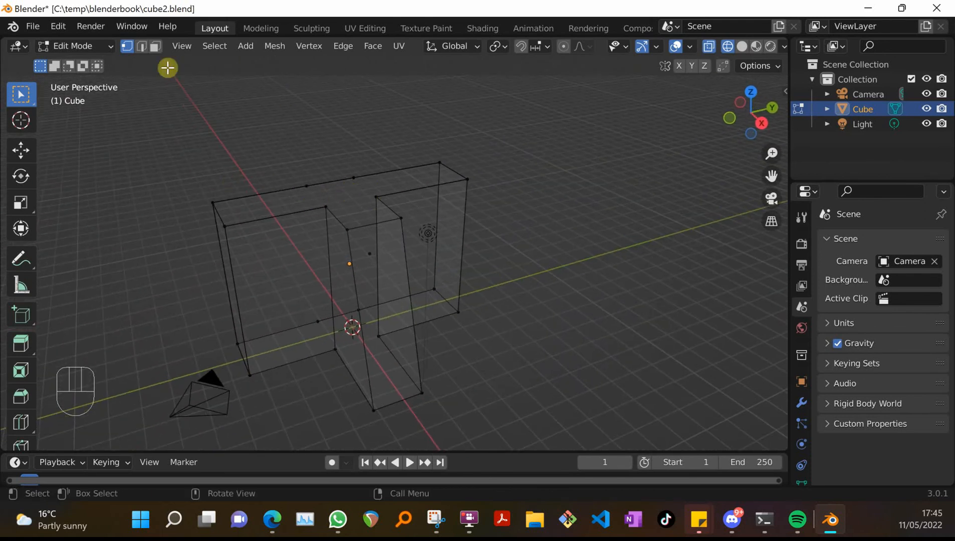
pyautogui.click(156, 48)
pyautogui.click(349, 198)
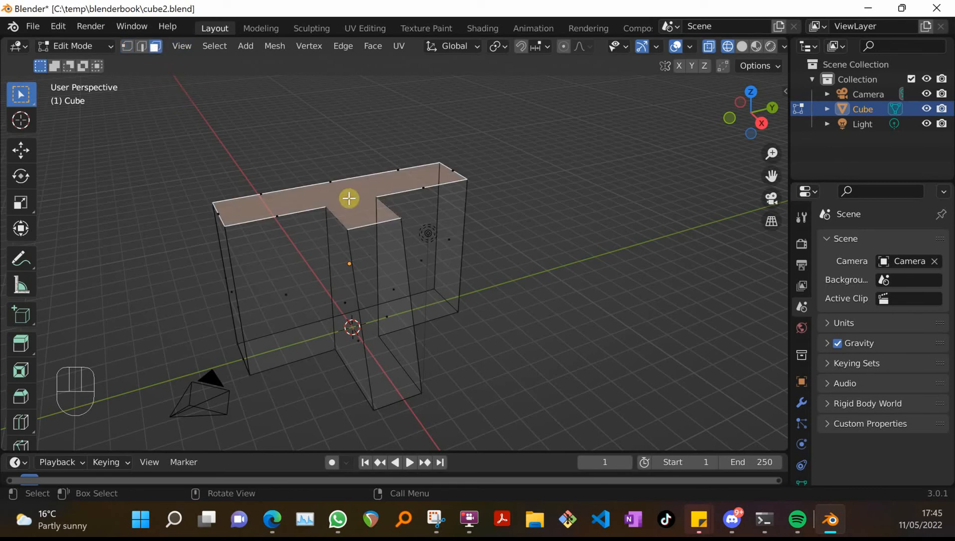
pyautogui.moveTo(368, 203); pyautogui.dragTo(556, 189, button='middle')
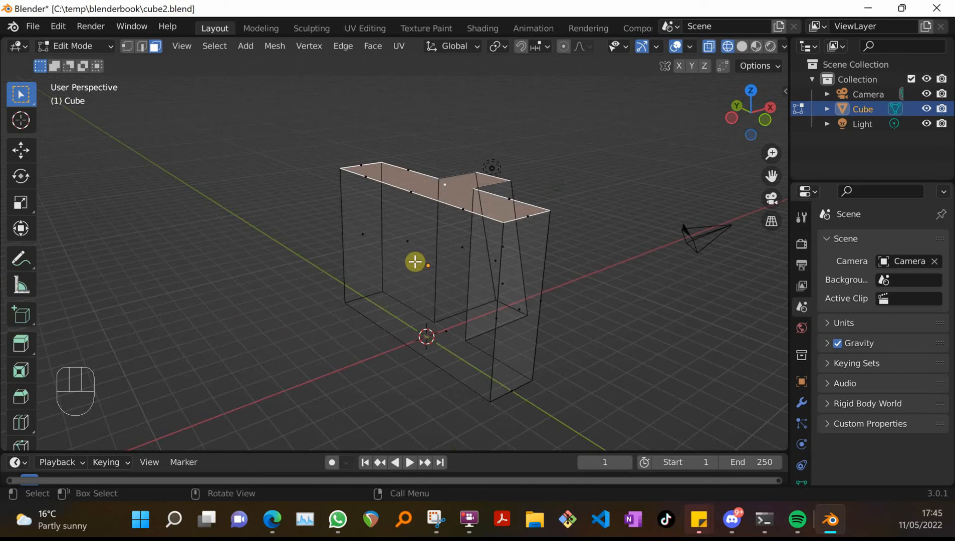
pyautogui.click(378, 238)
pyautogui.click(426, 267)
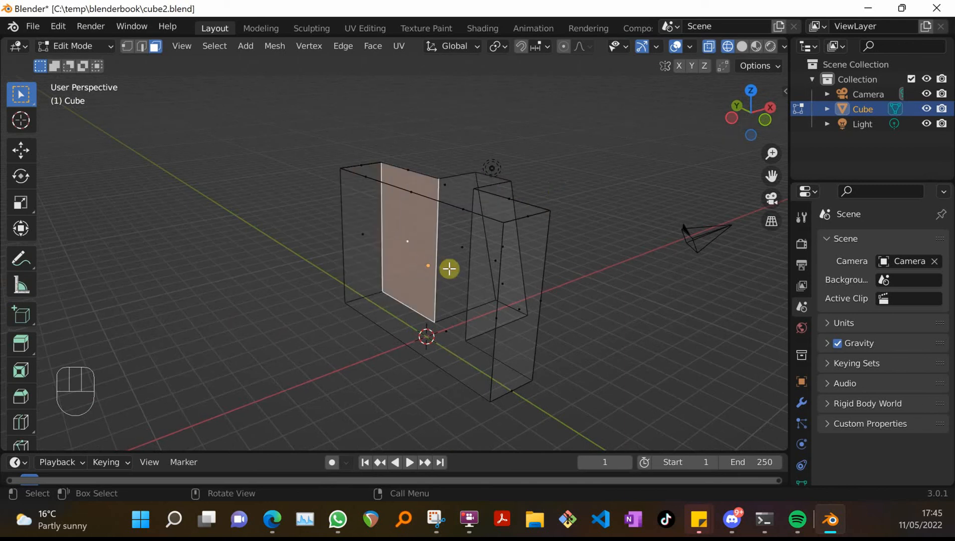
pyautogui.click(359, 253)
pyautogui.moveTo(402, 257); pyautogui.dragTo(437, 211, button='middle')
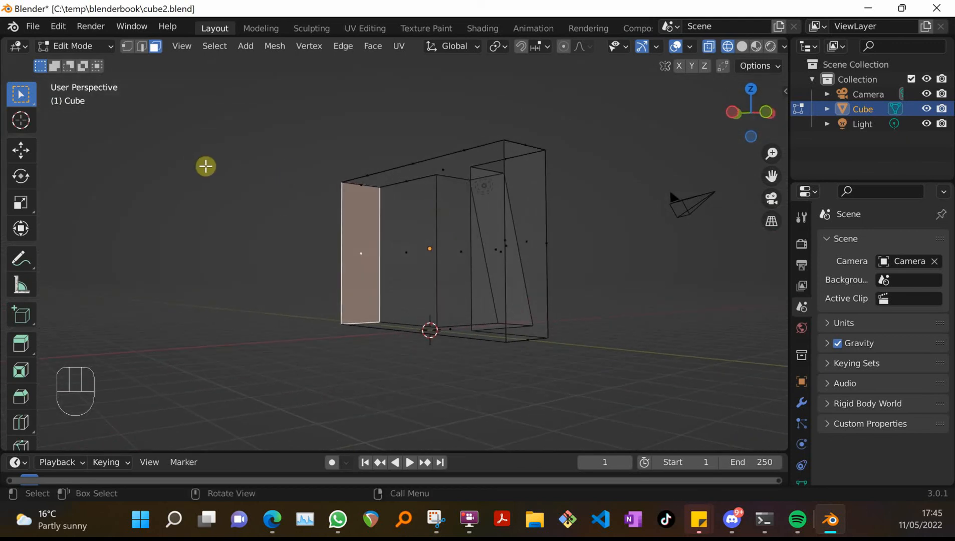
# Return to solid shading, facing the open long side opposite the protruding block, and switch to vertex selection mode
pyautogui.press('z')
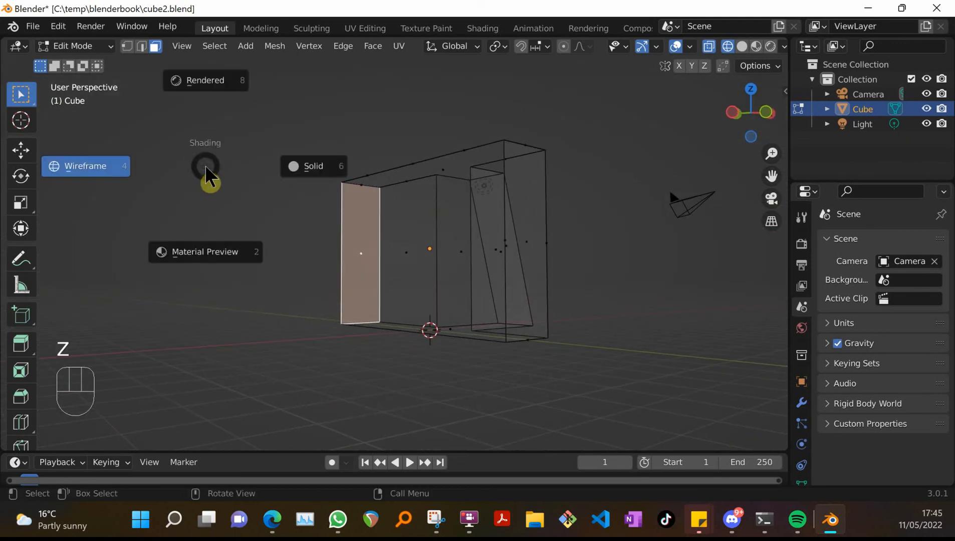
pyautogui.click(256, 165)
pyautogui.moveTo(256, 165)
pyautogui.mouseDown(button='middle')
pyautogui.moveTo(251, 225)
pyautogui.moveTo(213, 226)
pyautogui.moveTo(202, 170)
pyautogui.moveTo(356, 150)
pyautogui.moveTo(407, 111)
pyautogui.moveTo(399, 160)
pyautogui.moveTo(279, 196)
pyautogui.moveTo(238, 202)
pyautogui.moveTo(231, 191)
pyautogui.mouseUp(button='middle')
pyautogui.moveTo(399, 189); pyautogui.dragTo(249, 108, button='middle')
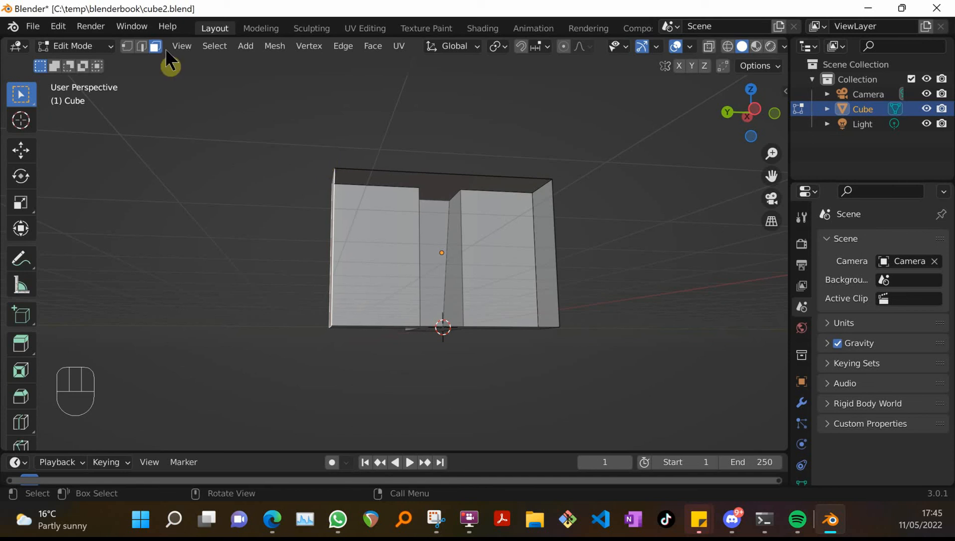
pyautogui.click(122, 45)
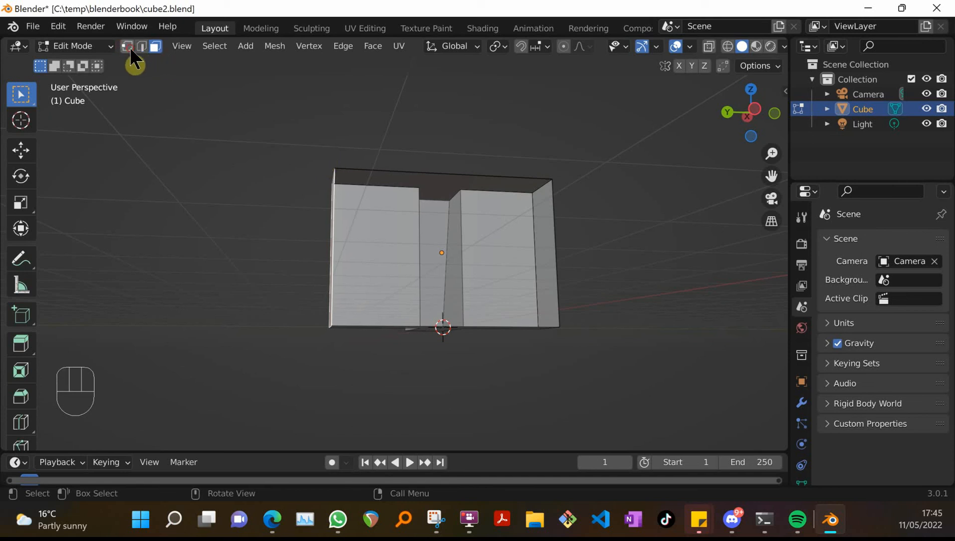
# Select the four corner vertices of the open long side opposite the protruding block and fill them with a face
pyautogui.click(333, 165)
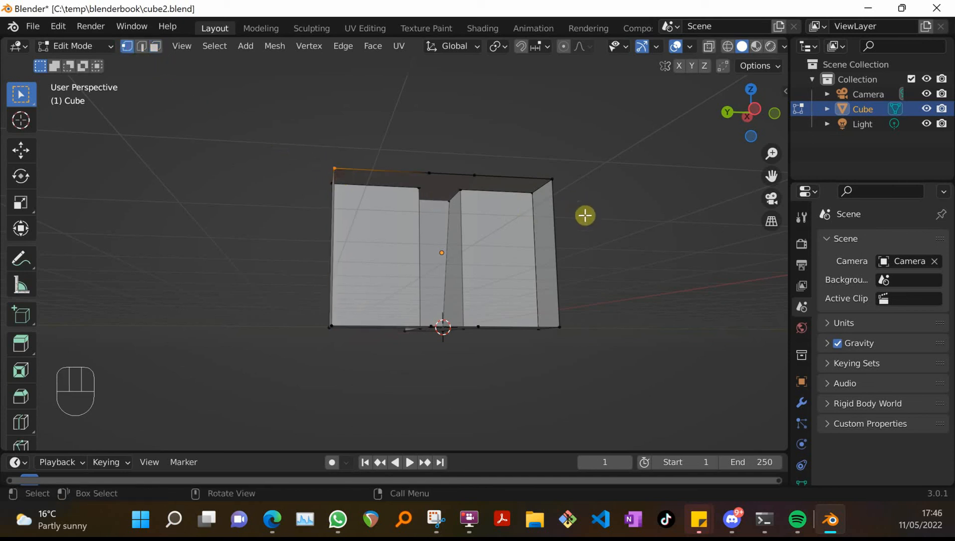
pyautogui.click(546, 175)
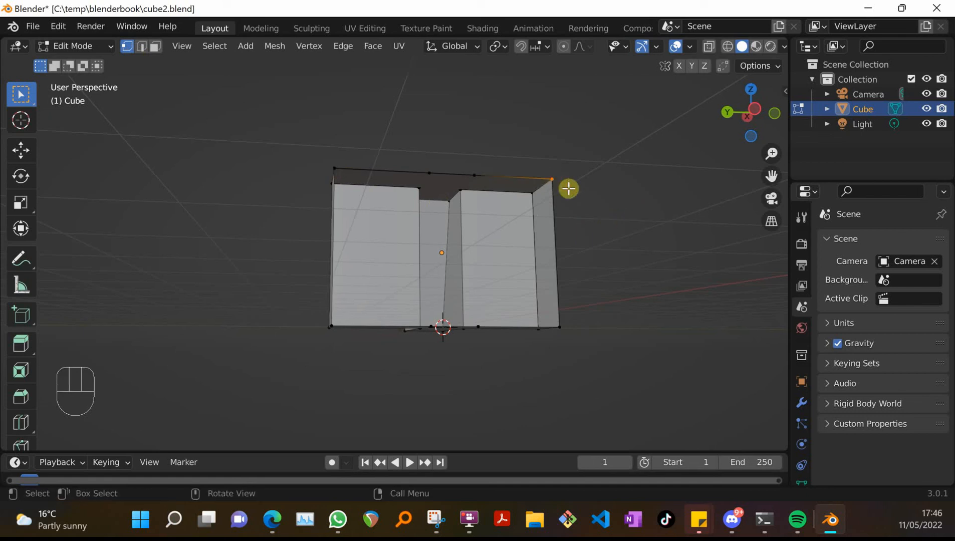
pyautogui.moveTo(325, 166); pyautogui.dragTo(346, 173)
pyautogui.keyDown('shift'); pyautogui.click(553, 179); pyautogui.keyUp('shift')
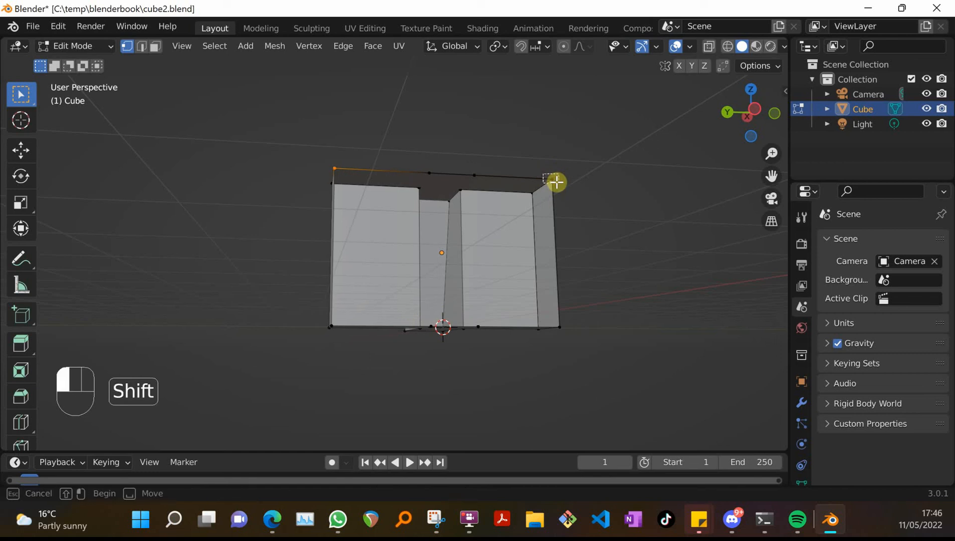
pyautogui.keyDown('shift'); pyautogui.click(331, 325); pyautogui.keyUp('shift')
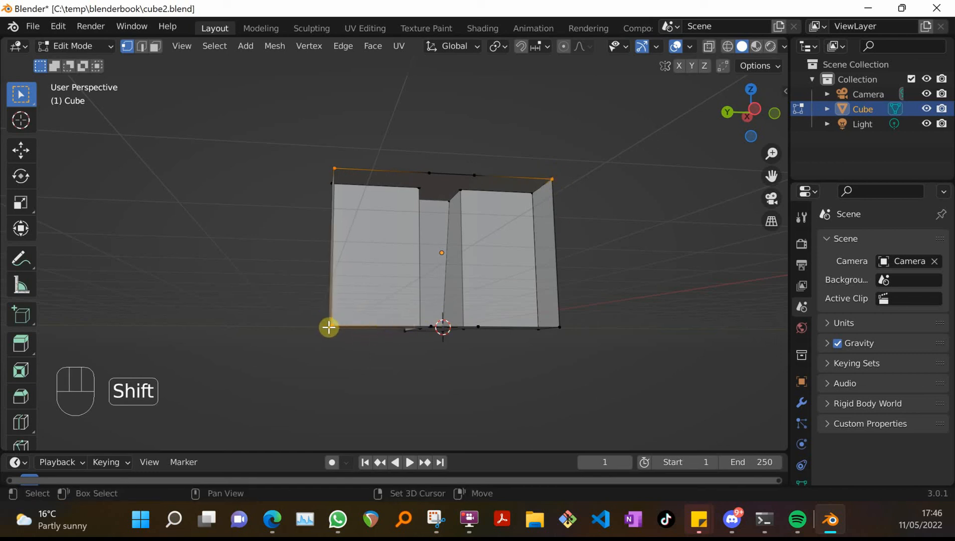
pyautogui.keyDown('shift'); pyautogui.moveTo(424, 328); pyautogui.dragTo(471, 294, button='middle'); pyautogui.keyUp('shift')
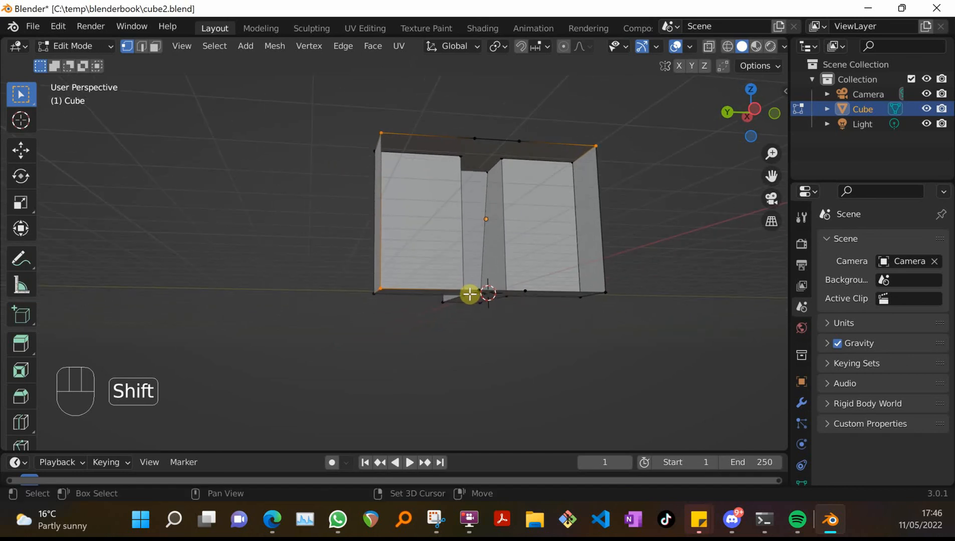
pyautogui.keyDown('shift'); pyautogui.click(605, 291); pyautogui.keyUp('shift')
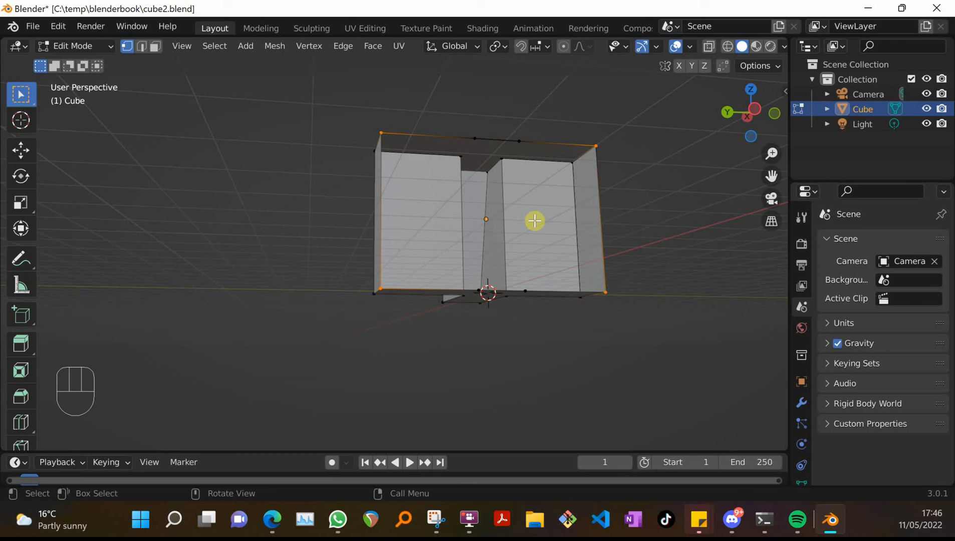
pyautogui.press('f')
pyautogui.moveTo(535, 219); pyautogui.dragTo(437, 230, button='middle')
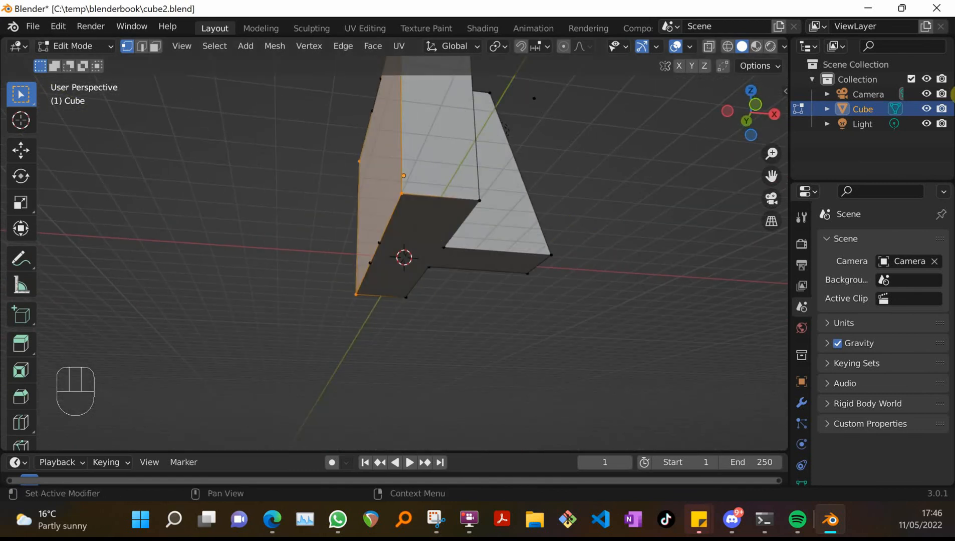